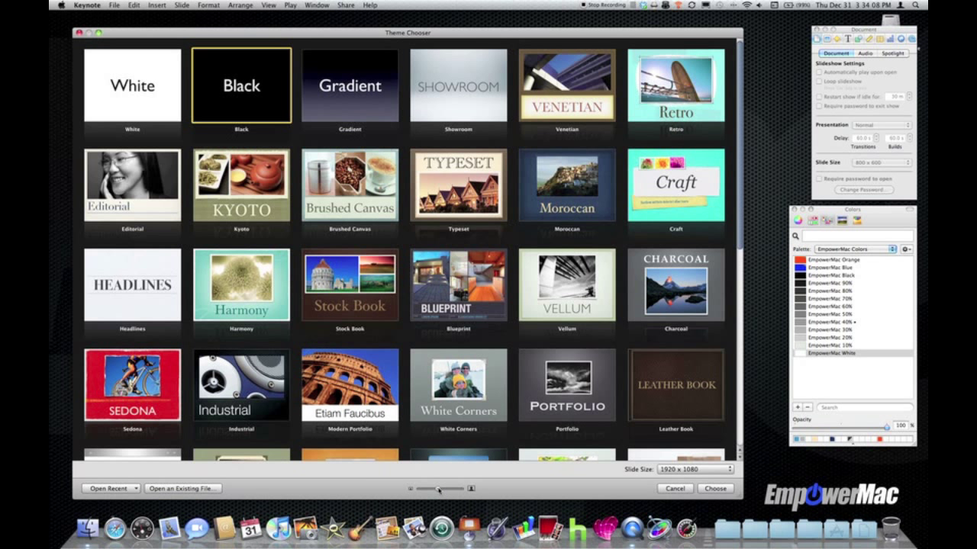
Drag the size slider to enlarge the theme preview thumbnails in the theme chooser
{"action": "mouse_move", "coordinate": [441, 490]}
{"action": "left_mouse_down"}
{"action": "mouse_move", "coordinate": [452, 491]}
{"action": "mouse_move", "coordinate": [425, 489]}
{"action": "mouse_move", "coordinate": [444, 489]}
{"action": "left_mouse_up"}
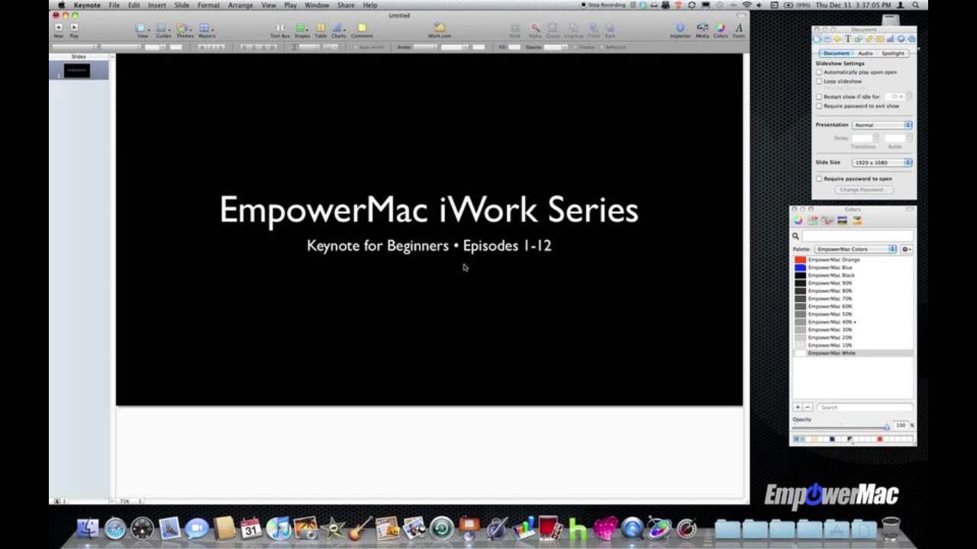
Select the title text box and highlight the word EmpowerMac in it
{"action": "left_click", "coordinate": [346, 214]}
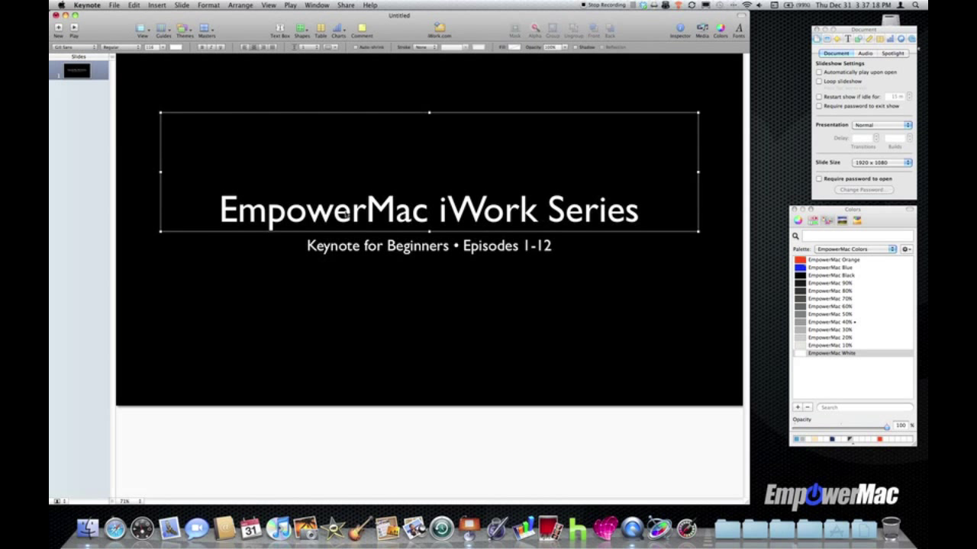
{"action": "double_click", "coordinate": [346, 214]}
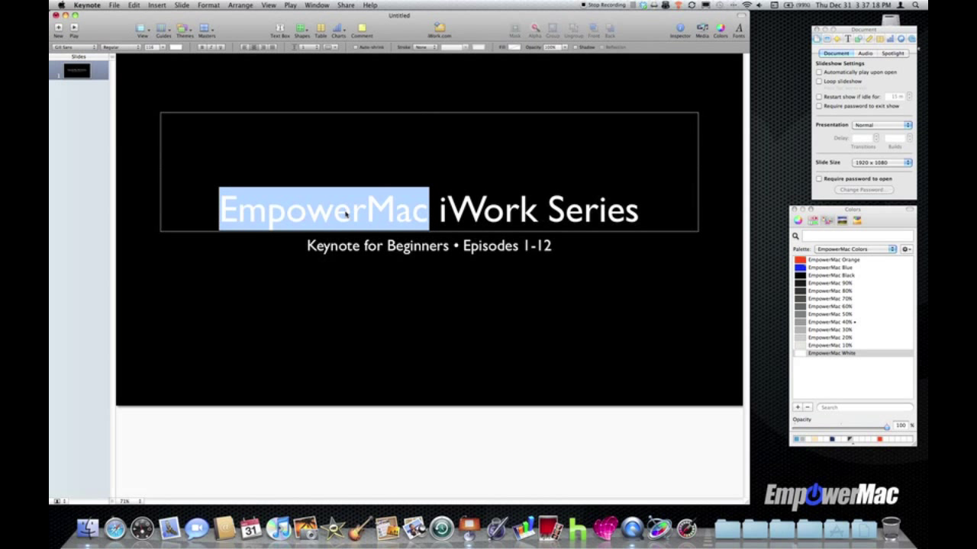
{"action": "left_click", "coordinate": [503, 295]}
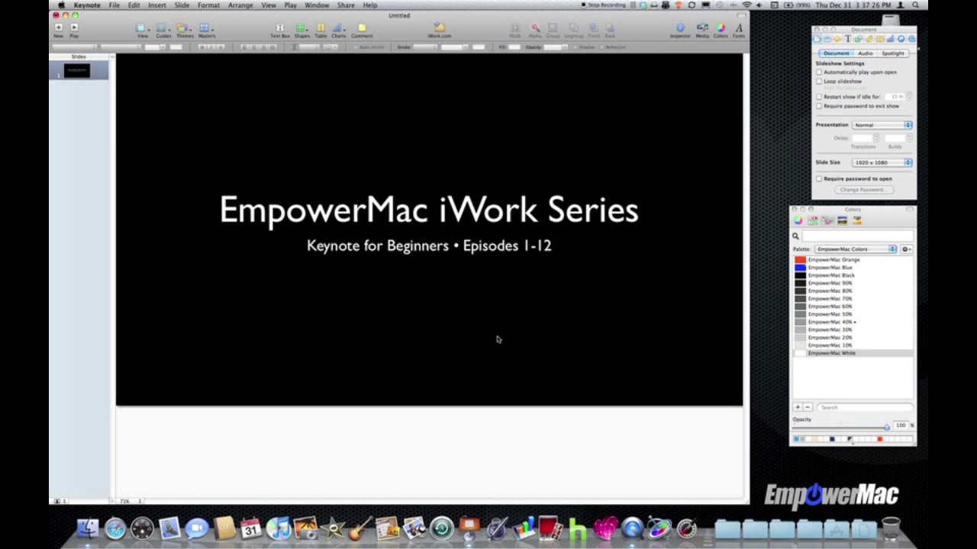
{"action": "left_click", "coordinate": [431, 224]}
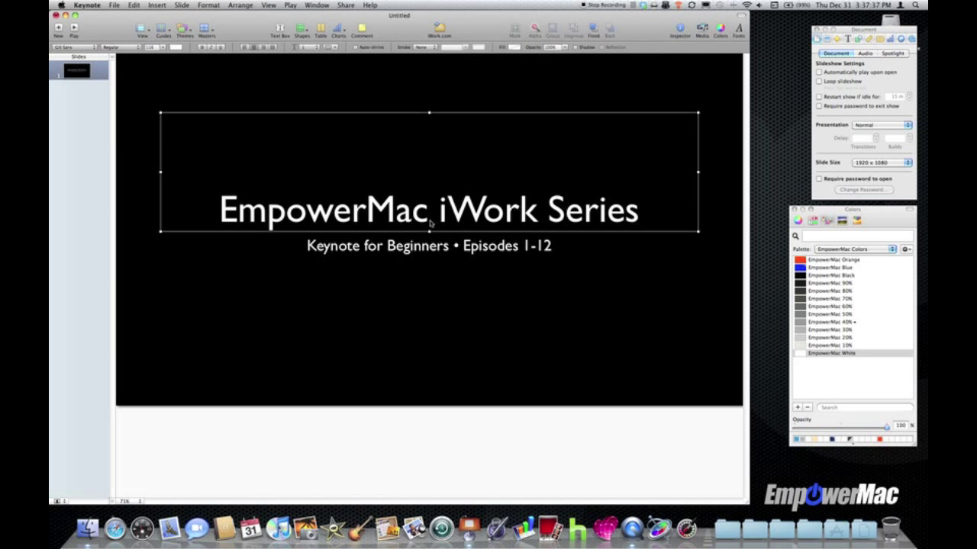
{"action": "double_click", "coordinate": [430, 223]}
{"action": "left_click_drag", "start_coordinate": [430, 223], "coordinate": [223, 217]}
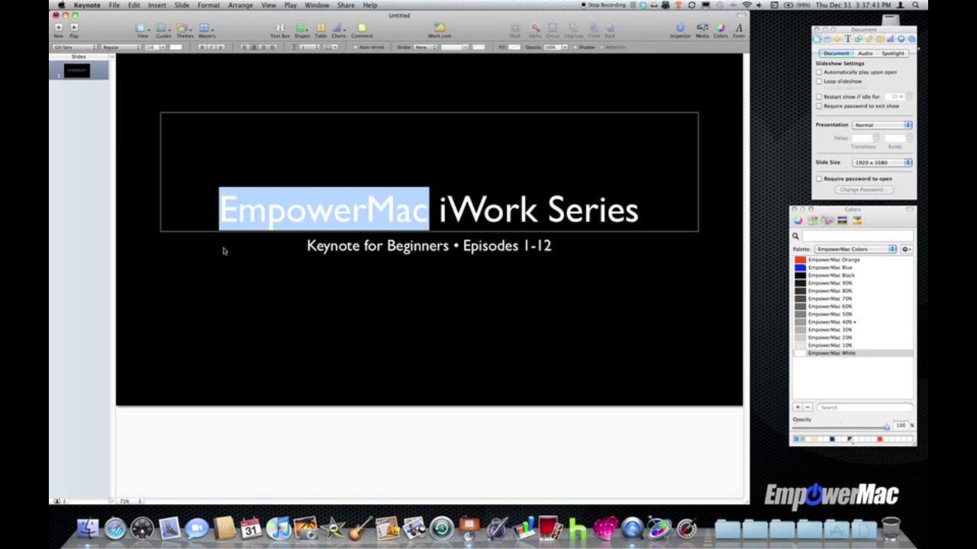
{"action": "left_click", "coordinate": [252, 292]}
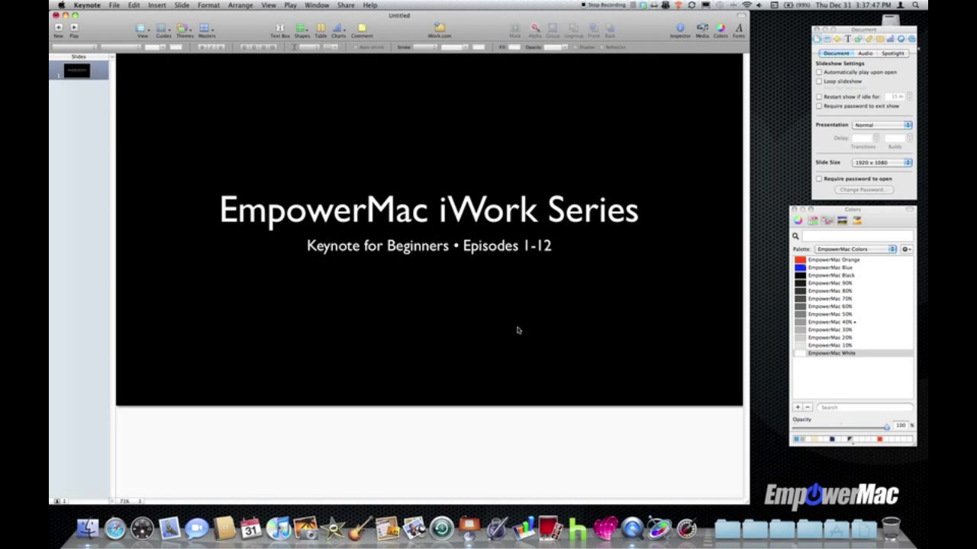
Set the title and subtitle boxes in Myriad Pro, then add a new slide
{"action": "left_click_drag", "start_coordinate": [518, 329], "coordinate": [388, 203]}
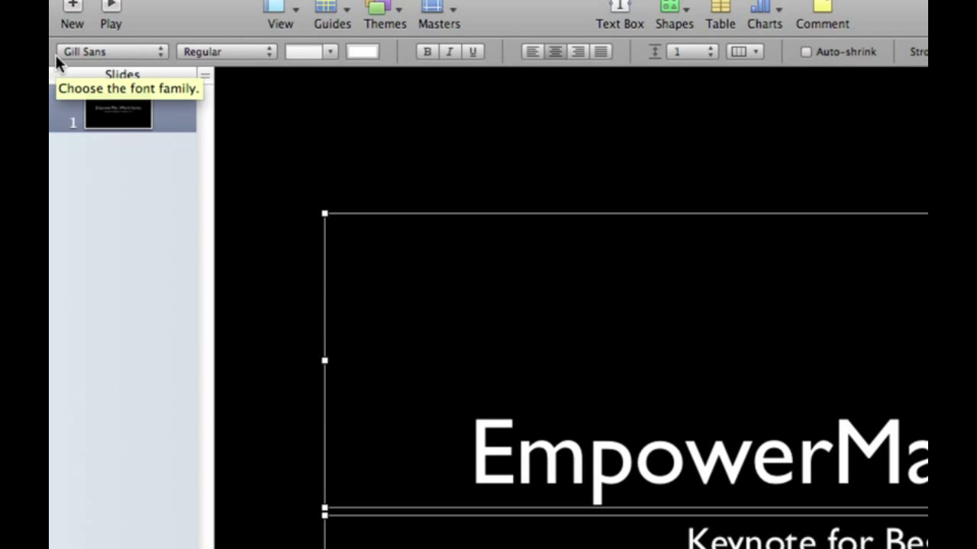
{"action": "left_click", "coordinate": [101, 54]}
{"action": "scroll", "coordinate": [103, 80], "scroll_direction": "down", "scroll_amount": 10}
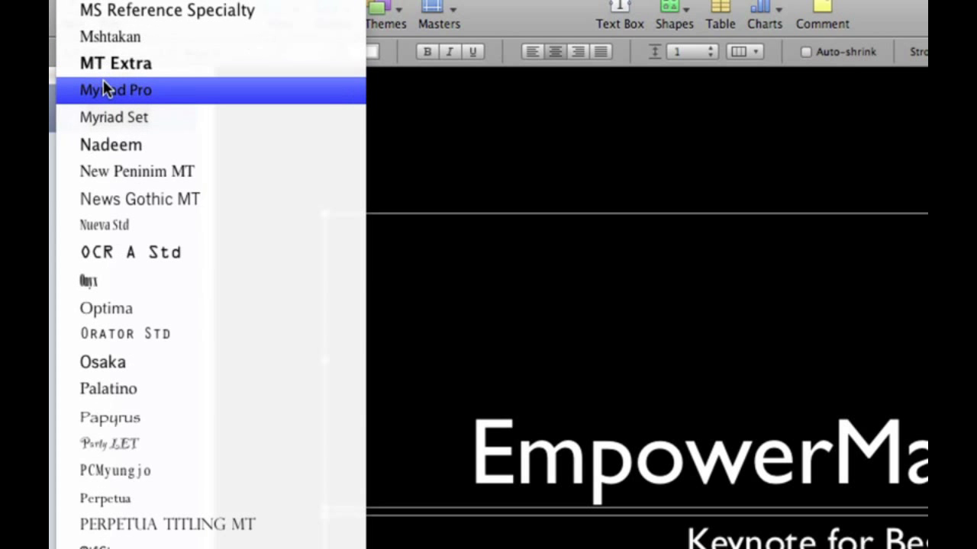
{"action": "left_click", "coordinate": [103, 79]}
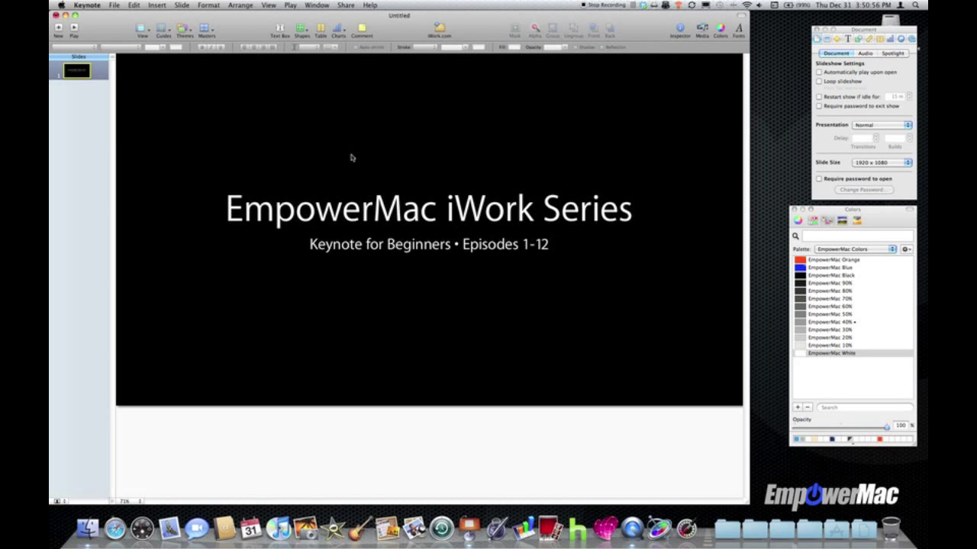
{"action": "left_click", "coordinate": [58, 29]}
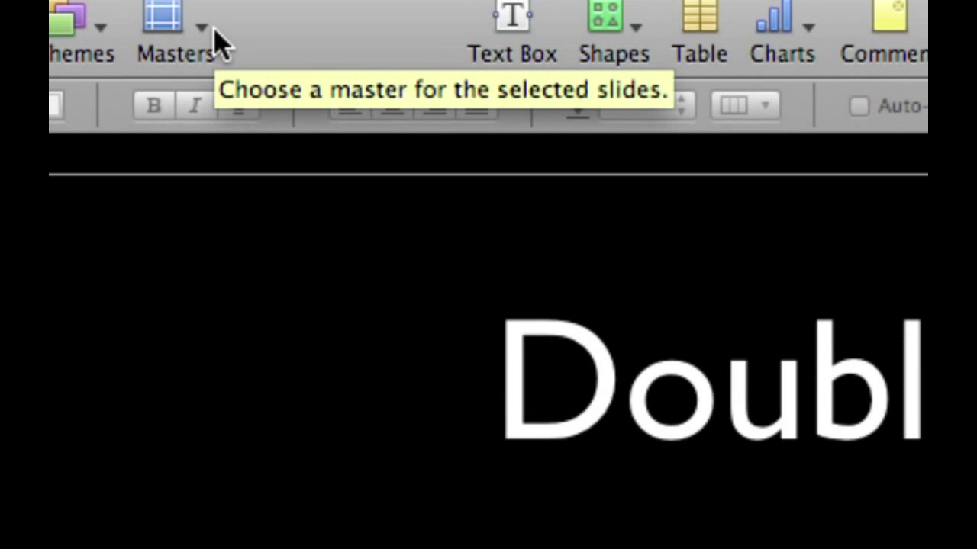
Apply the Photo – Vertical layout to slide 2 and select its two text placeholders
{"action": "left_click", "coordinate": [214, 32]}
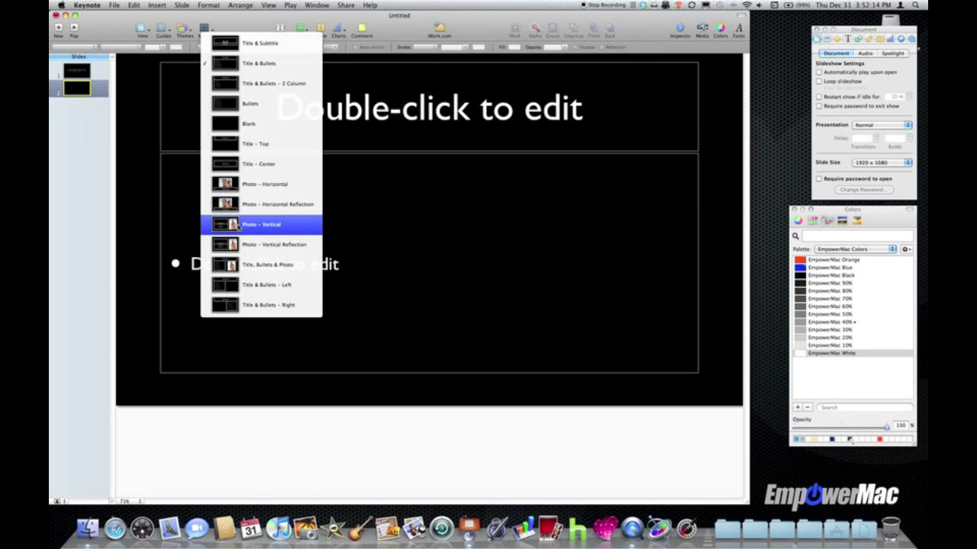
{"action": "left_click", "coordinate": [238, 224]}
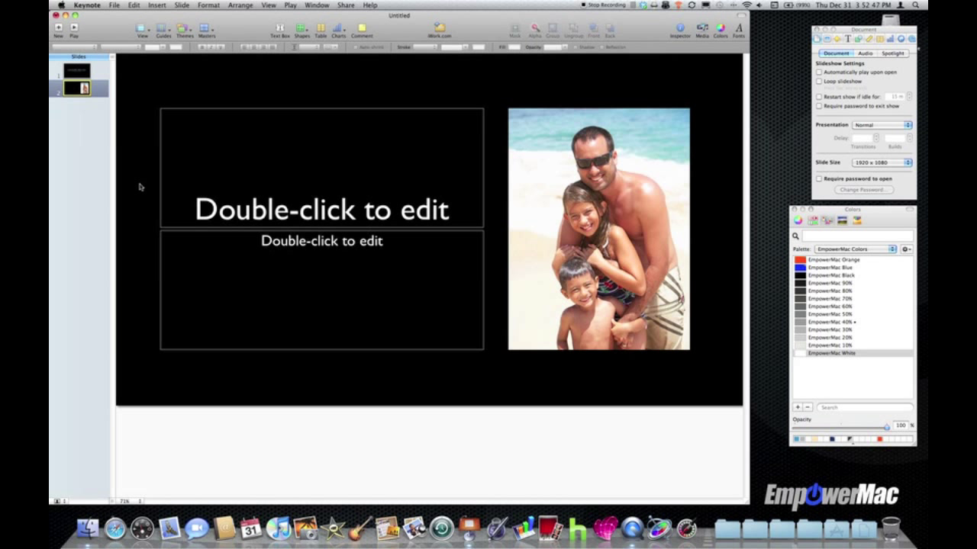
{"action": "left_click_drag", "start_coordinate": [140, 186], "coordinate": [207, 257]}
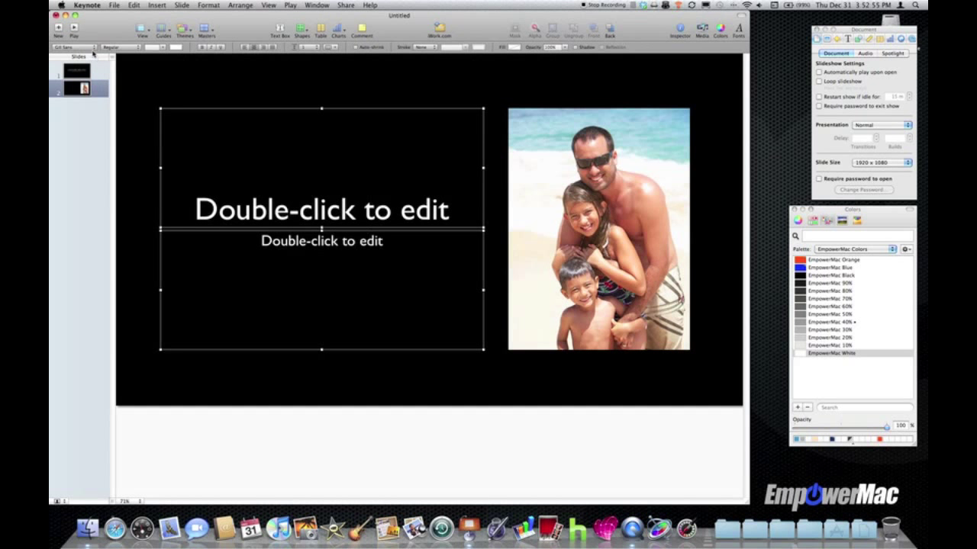
Choose Myriad Set from the format bar's font list for slide 2's title and body
{"action": "left_click", "coordinate": [94, 51]}
{"action": "scroll", "coordinate": [107, 157], "scroll_direction": "down", "scroll_amount": 5}
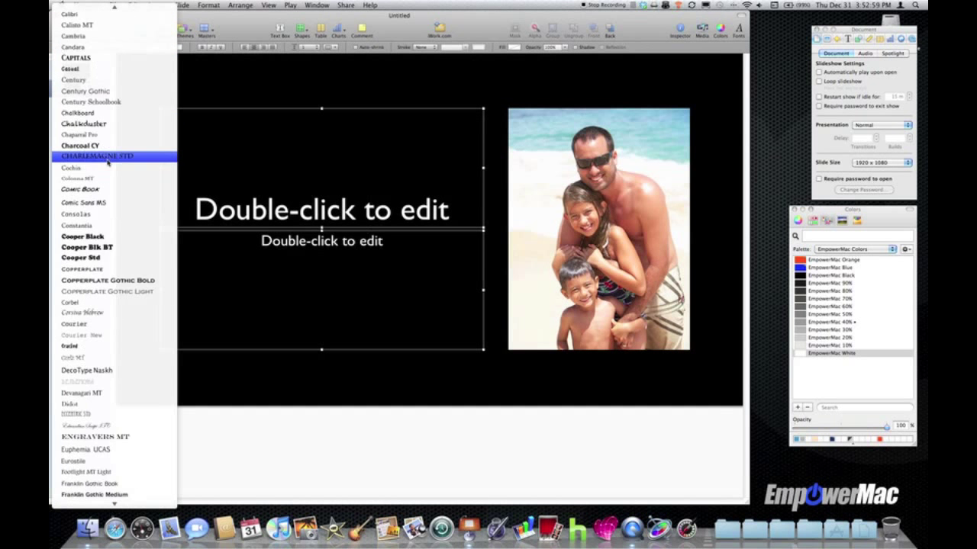
{"action": "scroll", "coordinate": [109, 229], "scroll_direction": "down", "scroll_amount": 15}
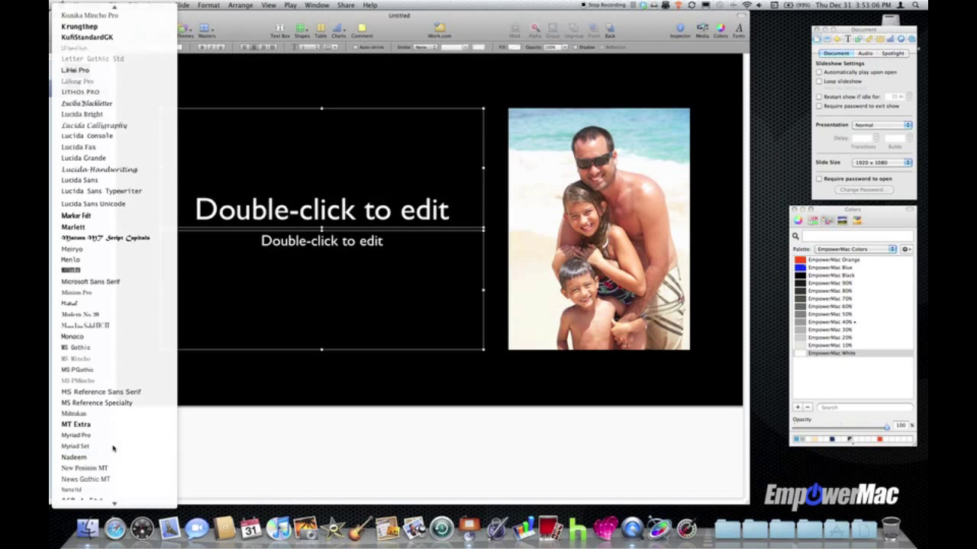
{"action": "left_click", "coordinate": [113, 448]}
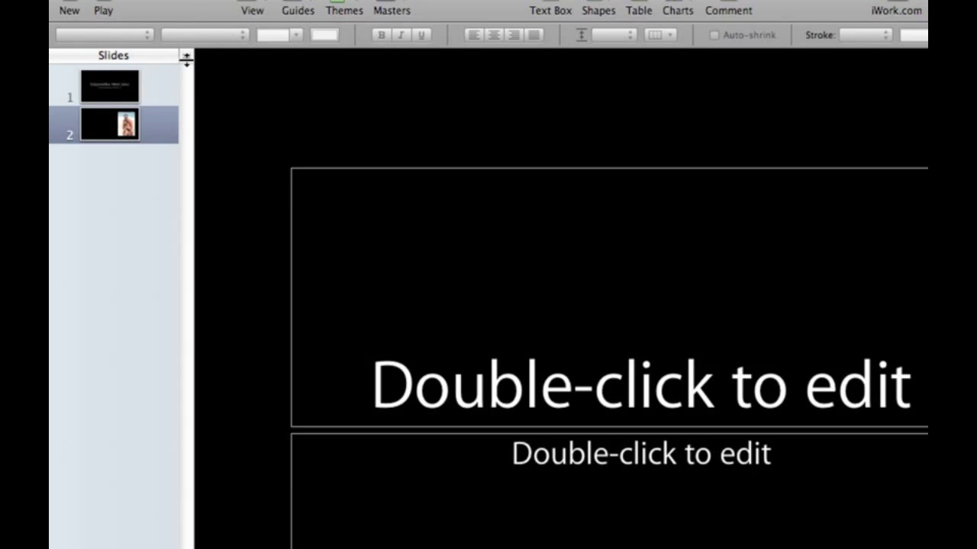
Select the Photo – Vertical master's title and body placeholders, then collapse the master list
{"action": "left_click_drag", "start_coordinate": [186, 59], "coordinate": [185, 367]}
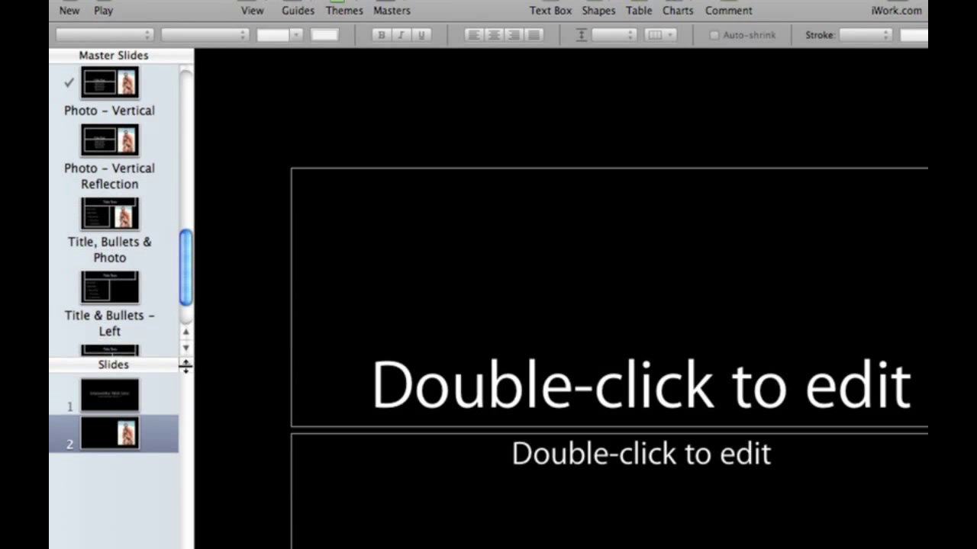
{"action": "scroll", "coordinate": [134, 238], "scroll_direction": "down", "scroll_amount": 2}
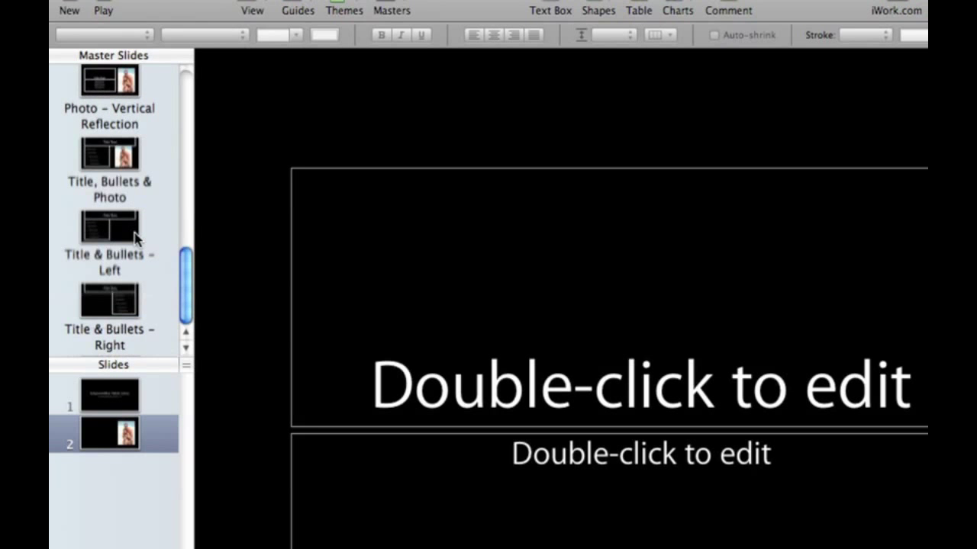
{"action": "scroll", "coordinate": [134, 237], "scroll_direction": "up", "scroll_amount": 10}
{"action": "scroll", "coordinate": [134, 237], "scroll_direction": "down", "scroll_amount": 5}
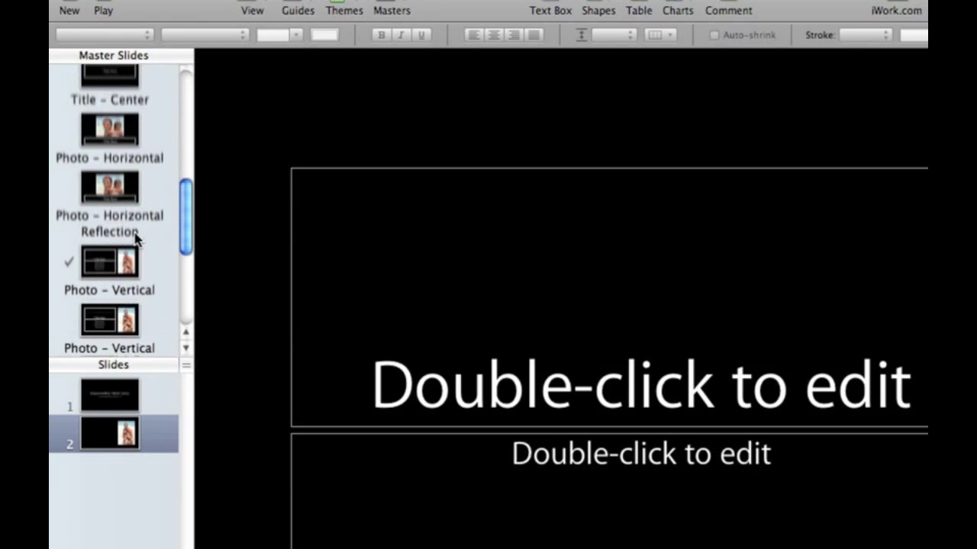
{"action": "scroll", "coordinate": [134, 238], "scroll_direction": "down", "scroll_amount": 5}
{"action": "scroll", "coordinate": [135, 239], "scroll_direction": "up", "scroll_amount": 10}
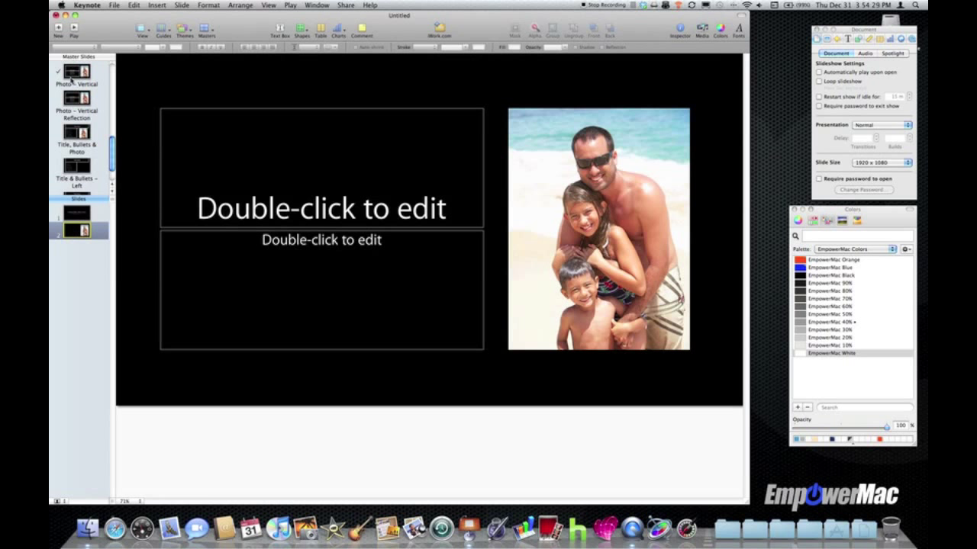
{"action": "left_click", "coordinate": [74, 76]}
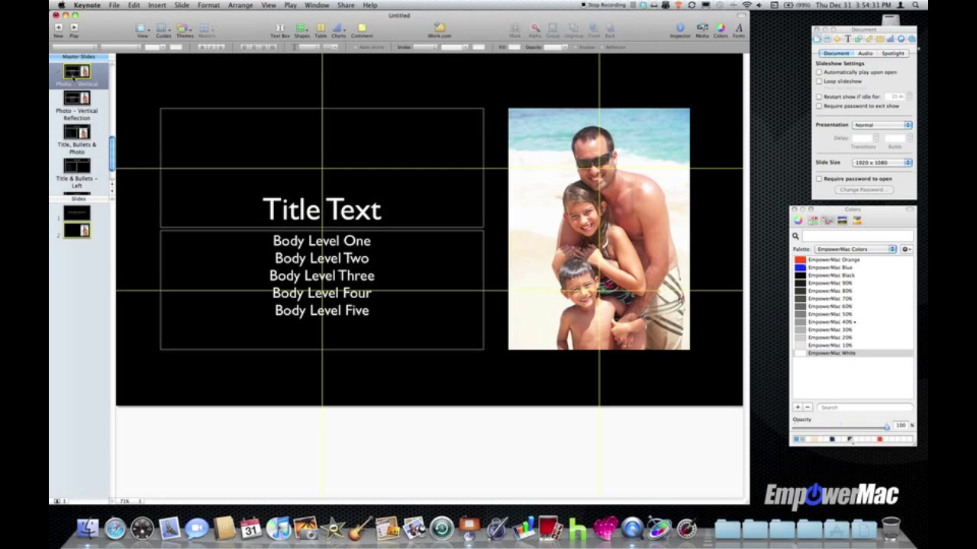
{"action": "left_click_drag", "start_coordinate": [136, 131], "coordinate": [227, 265]}
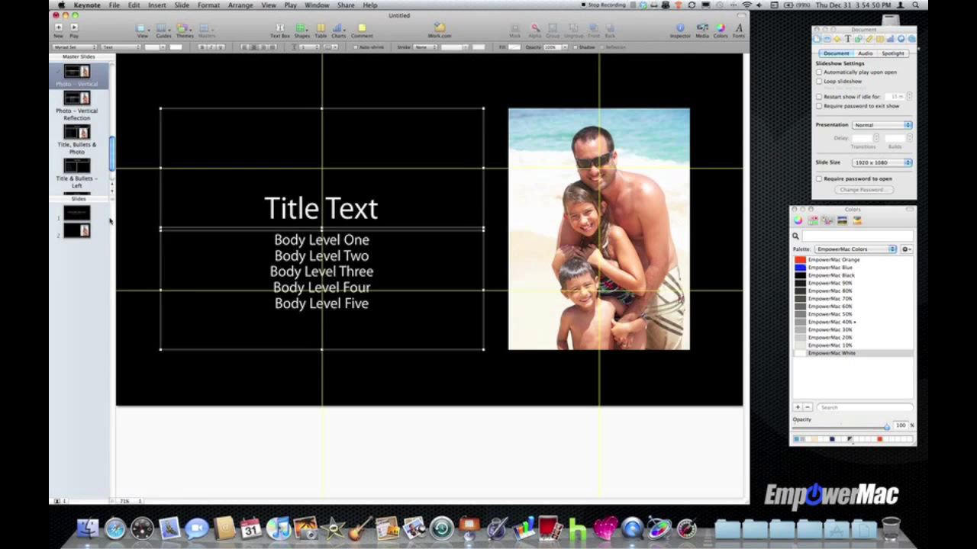
{"action": "left_click_drag", "start_coordinate": [110, 199], "coordinate": [110, 58]}
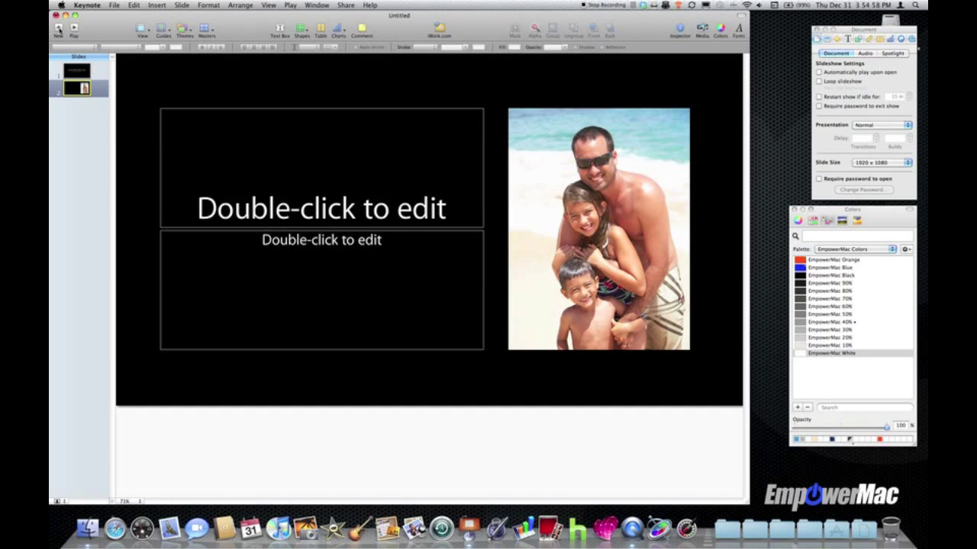
Add a third slide and title it 'Slide 2'
{"action": "left_click", "coordinate": [59, 28]}
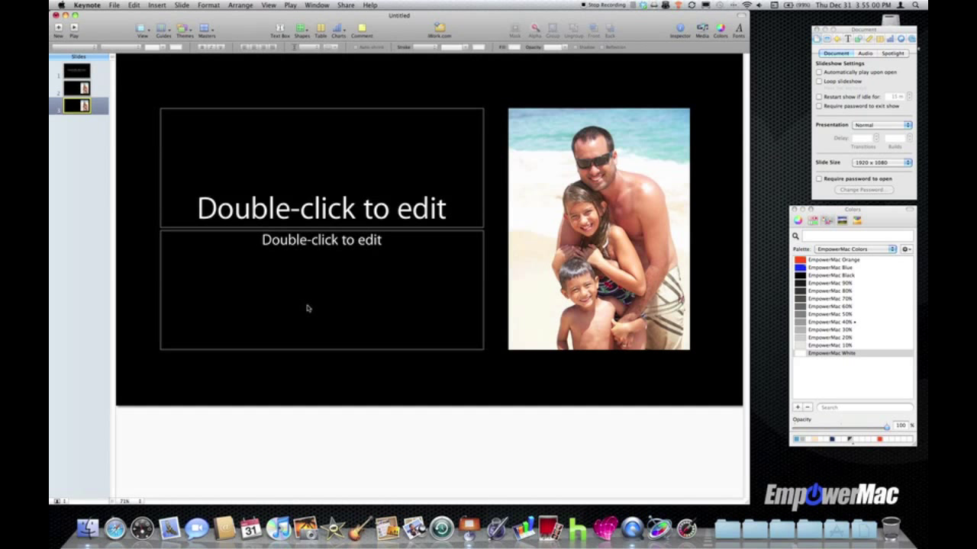
{"action": "left_click", "coordinate": [244, 200]}
{"action": "type", "text": "Slide 2"}
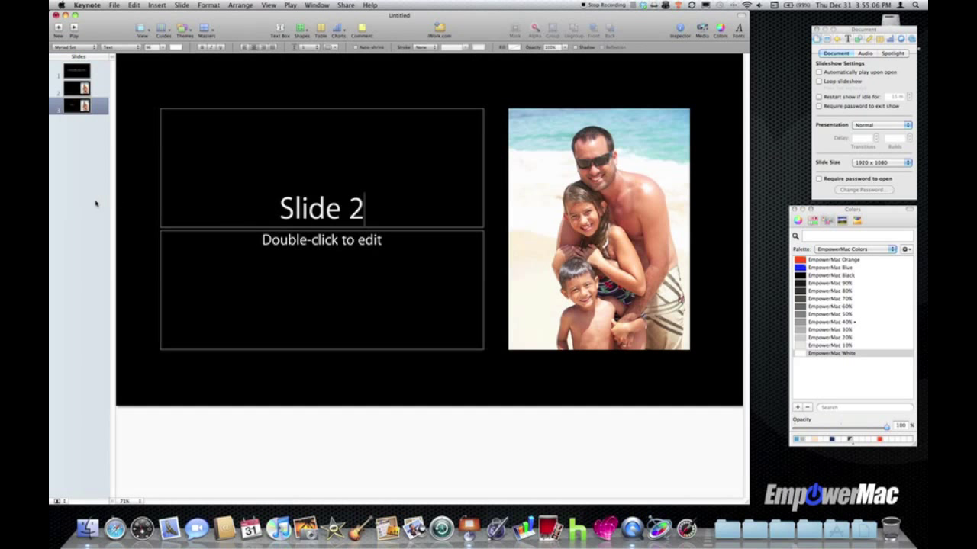
{"action": "left_click", "coordinate": [143, 199]}
Title slide 2 'Slide 1'
{"action": "left_click", "coordinate": [89, 93]}
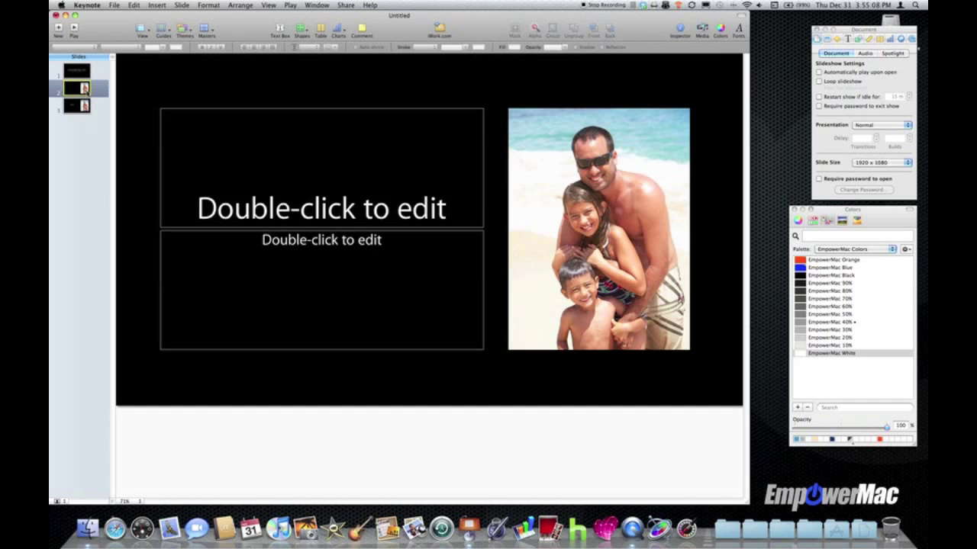
{"action": "left_click", "coordinate": [290, 222]}
{"action": "type", "text": "Slide 1"}
{"action": "left_click", "coordinate": [86, 135]}
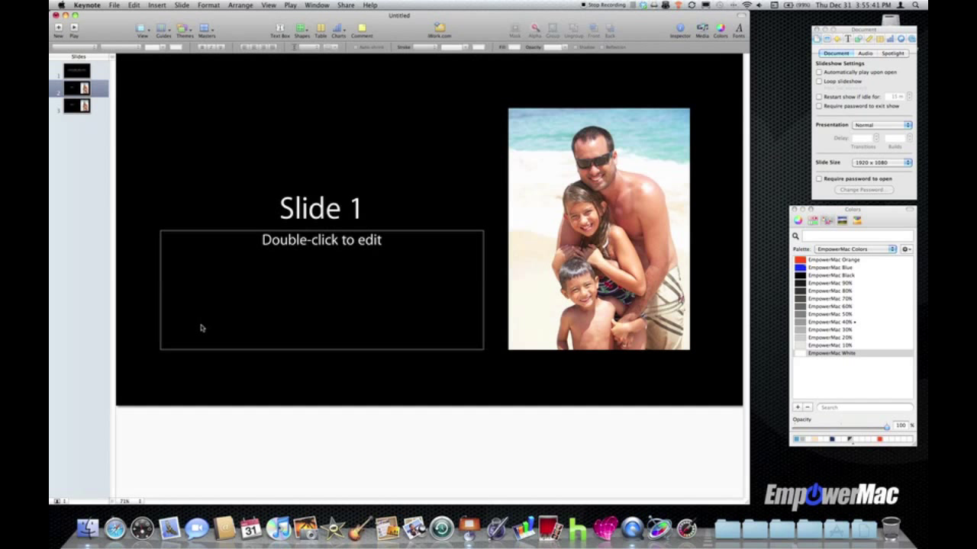
Copy the white EmpowerMac logo from Holiday Pieces.key and return to the Untitled deck
{"action": "left_click", "coordinate": [76, 91]}
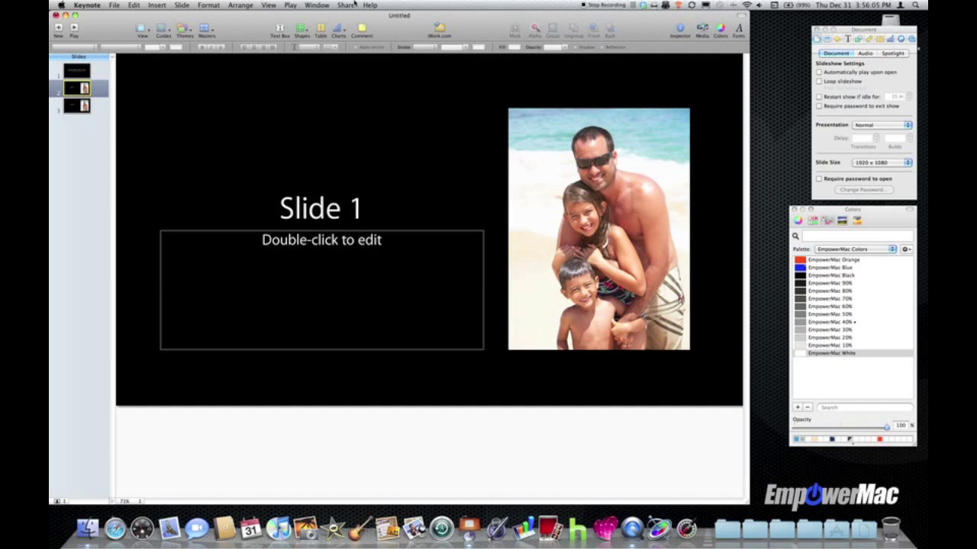
{"action": "left_click", "coordinate": [319, 5]}
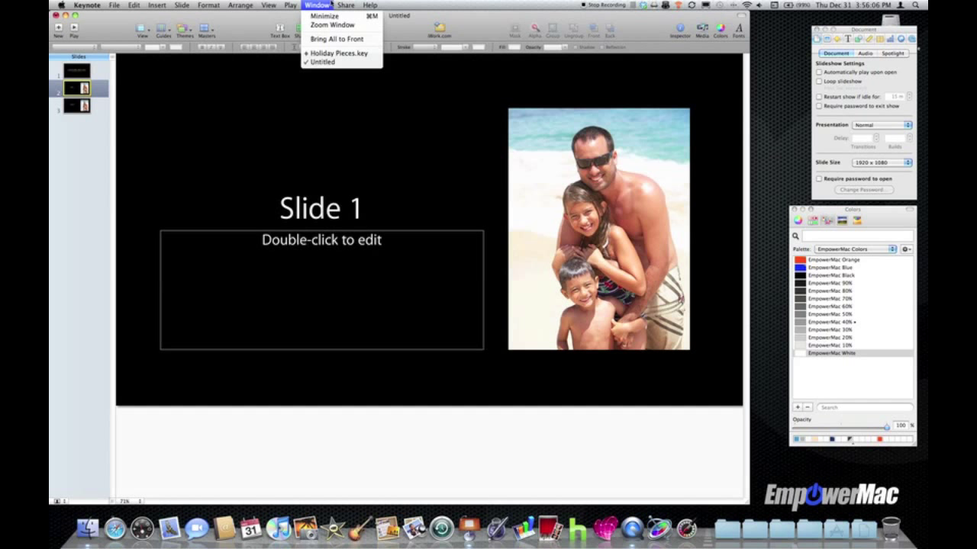
{"action": "left_click", "coordinate": [328, 55]}
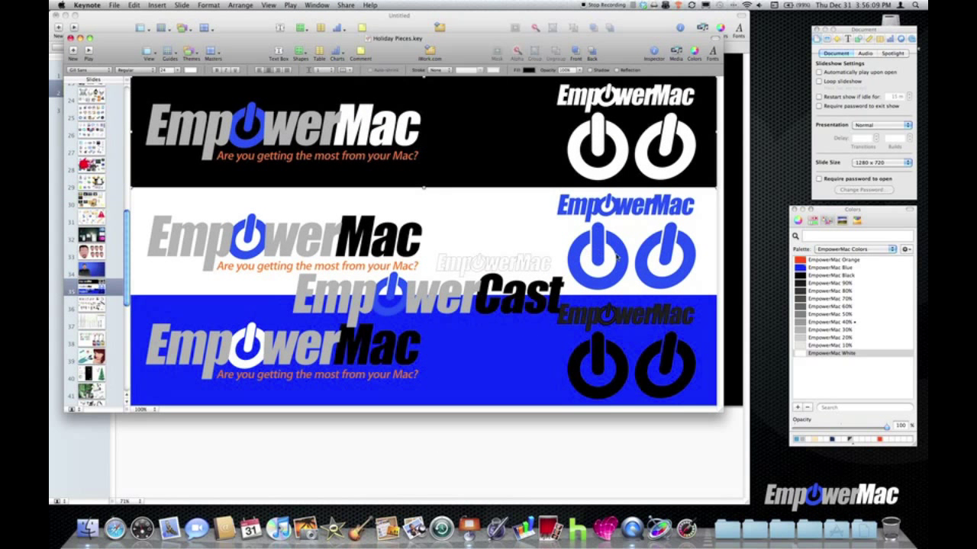
{"action": "left_click", "coordinate": [618, 98]}
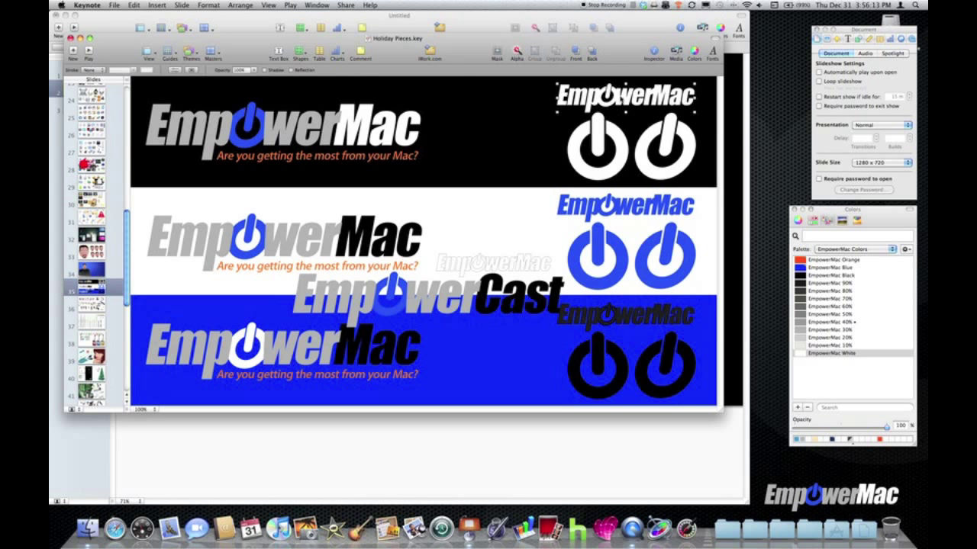
{"action": "left_click", "coordinate": [648, 500]}
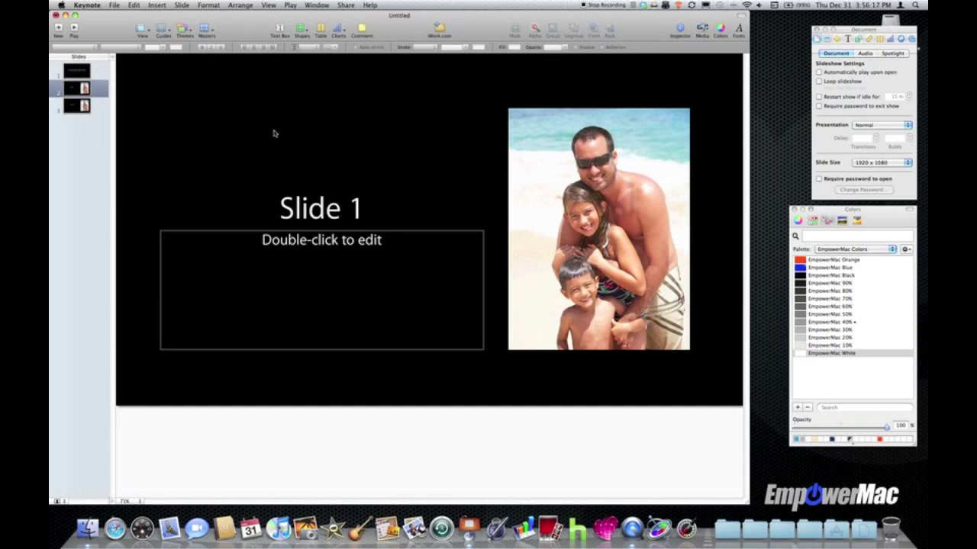
Paste the logo at lower left on the 'Slide 1' and 'Slide 2' slides, then reveal the master list
{"action": "key", "text": "super+v"}
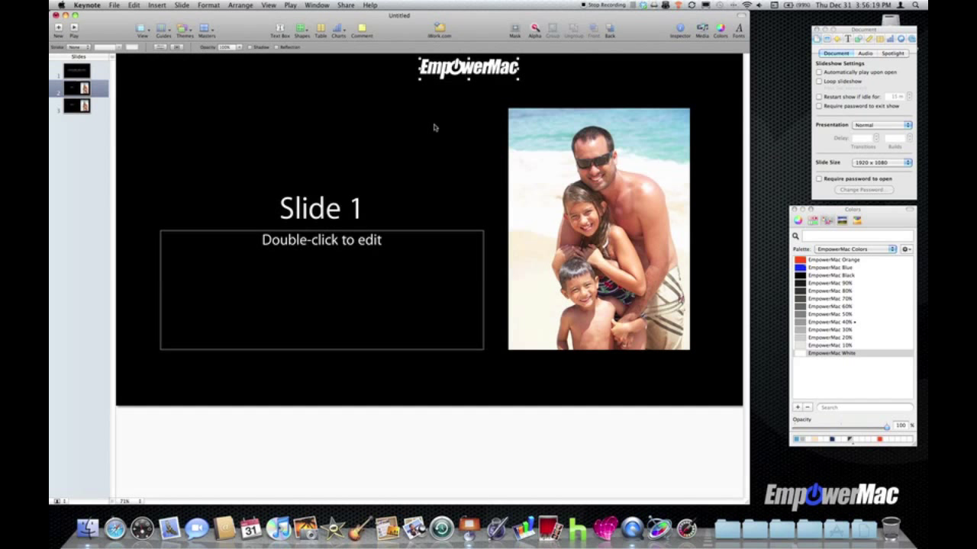
{"action": "left_click_drag", "start_coordinate": [490, 72], "coordinate": [207, 384]}
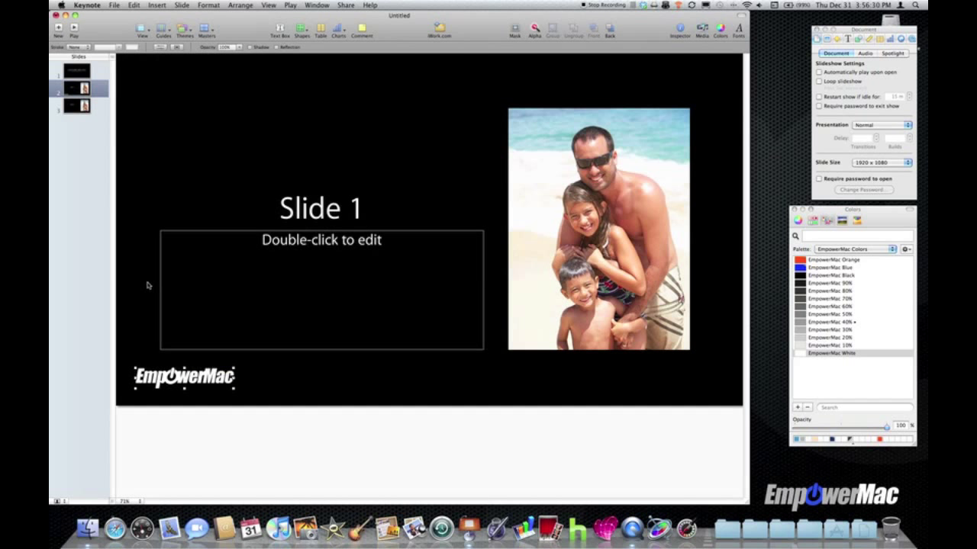
{"action": "left_click", "coordinate": [76, 107]}
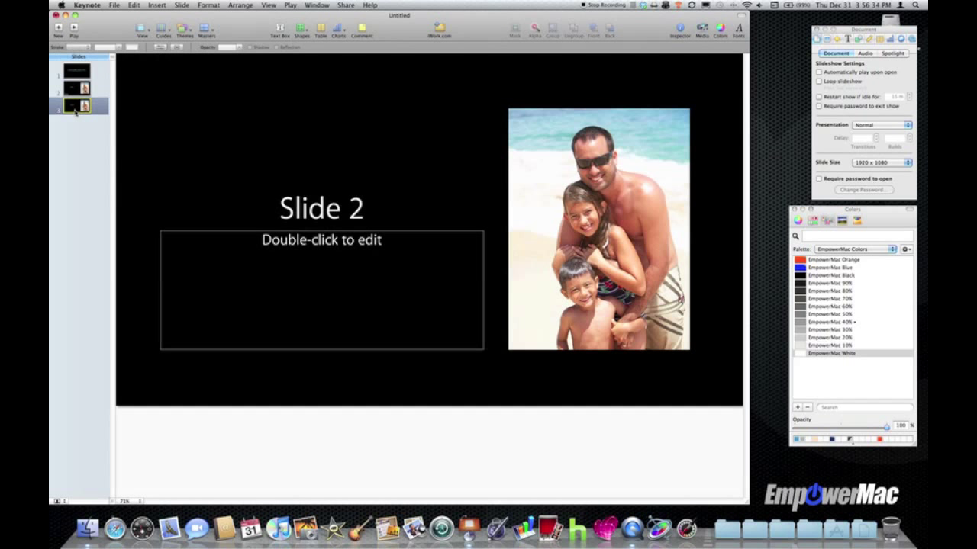
{"action": "key", "text": "super+v"}
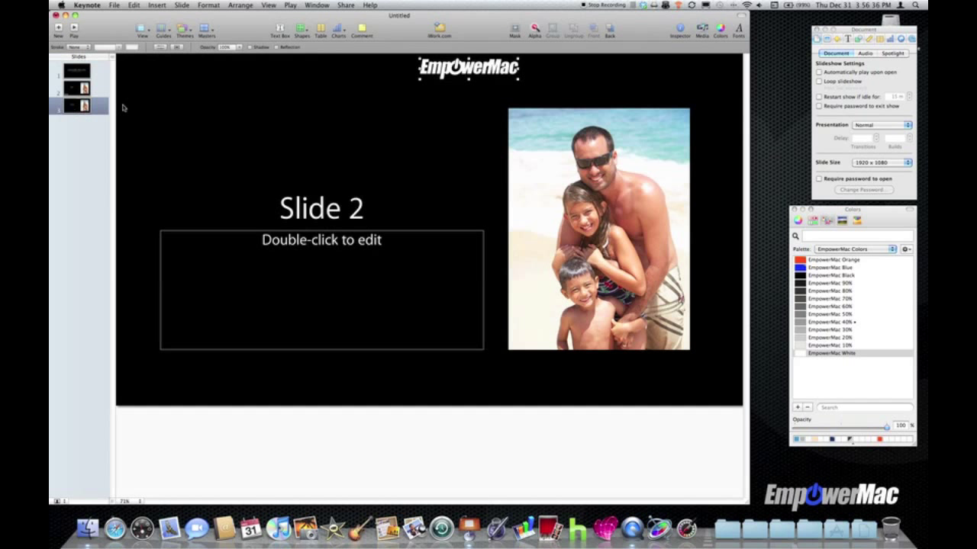
{"action": "left_click_drag", "start_coordinate": [471, 71], "coordinate": [233, 317]}
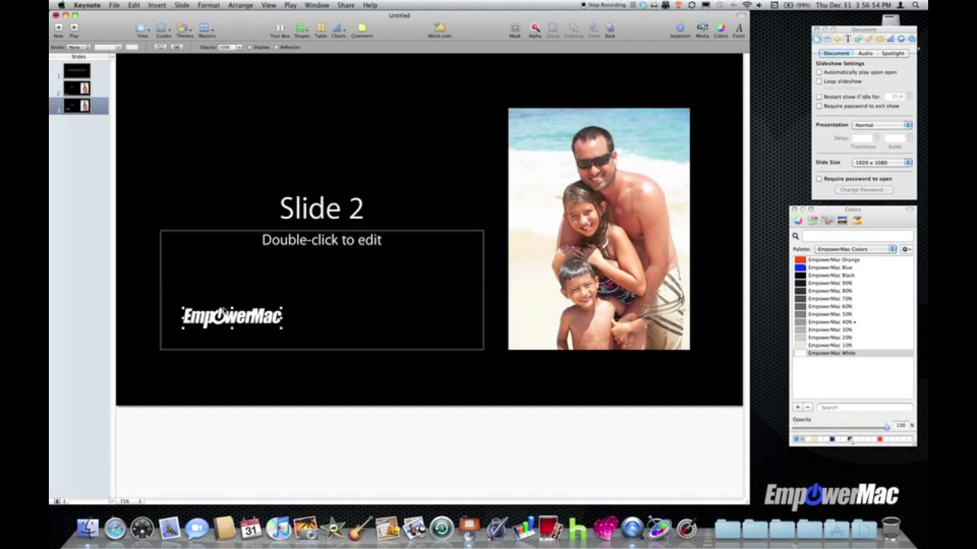
{"action": "left_click_drag", "start_coordinate": [112, 56], "coordinate": [115, 202]}
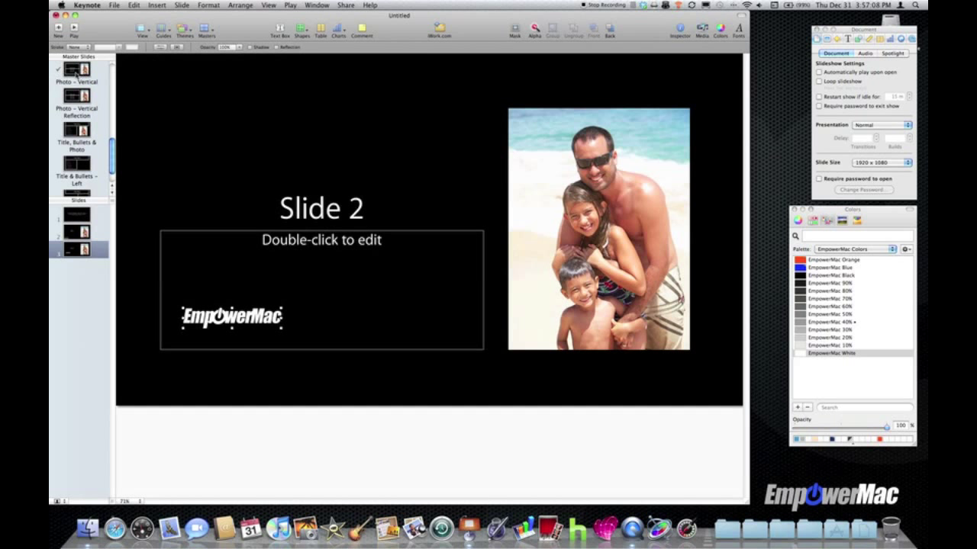
Paste the logo into the Photo – Vertical master's bottom-left corner and insert a square shape
{"action": "left_click", "coordinate": [82, 71]}
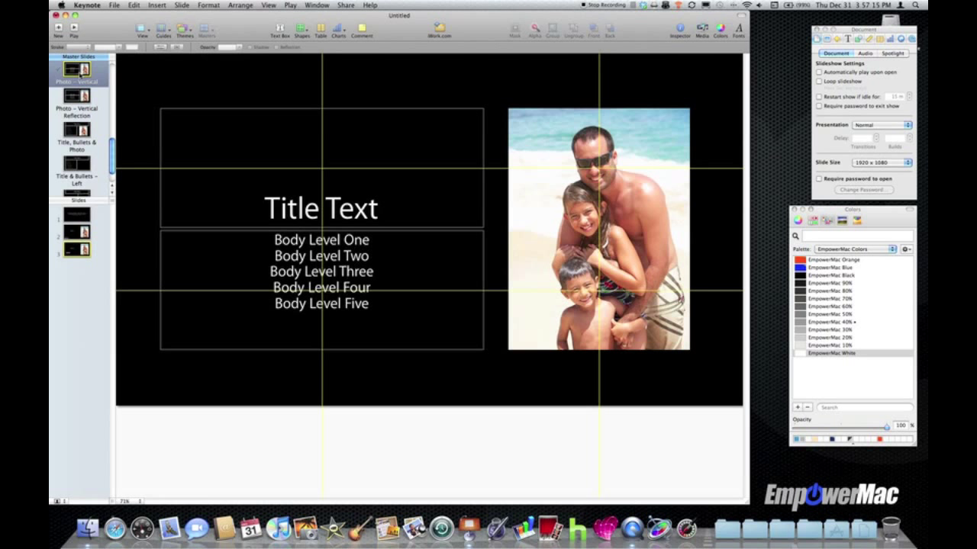
{"action": "key", "text": "super+v"}
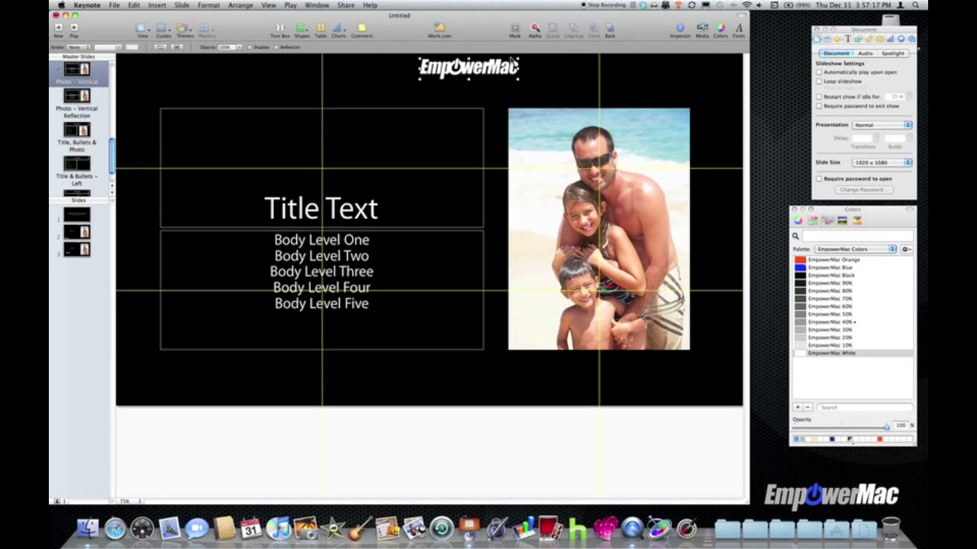
{"action": "left_click_drag", "start_coordinate": [502, 69], "coordinate": [221, 377]}
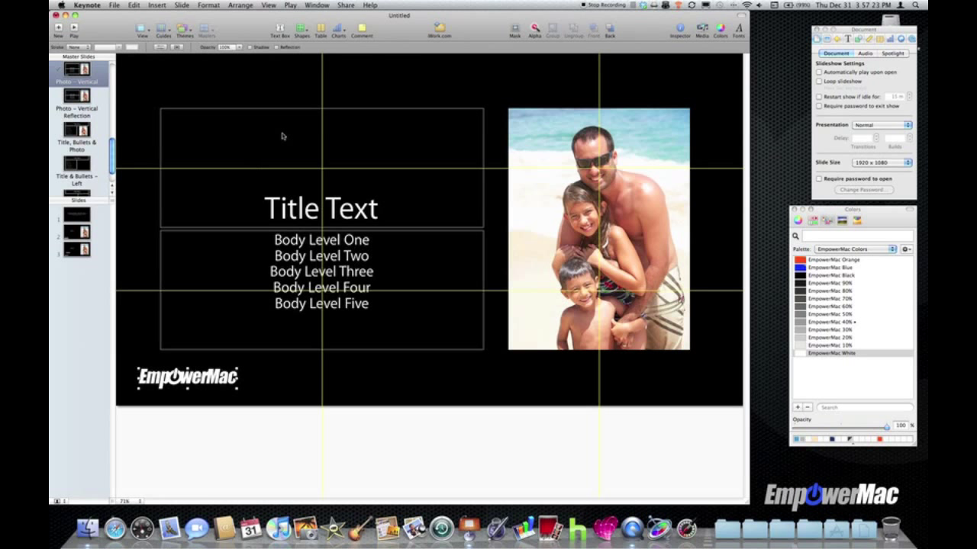
{"action": "left_click", "coordinate": [302, 30]}
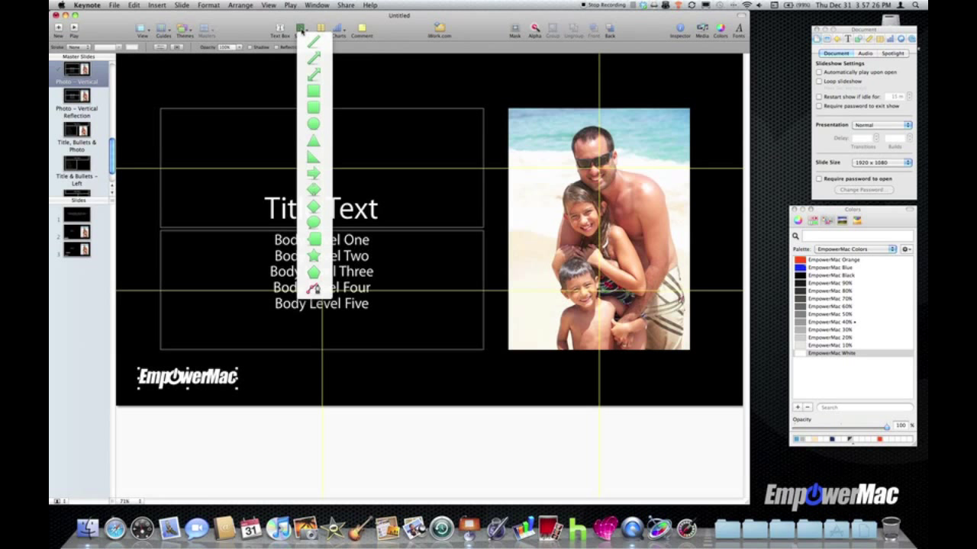
{"action": "left_click", "coordinate": [315, 90]}
Stretch the square into a bottom bar beside the logo with a black-to-blue gradient fill
{"action": "left_click_drag", "start_coordinate": [440, 239], "coordinate": [442, 271]}
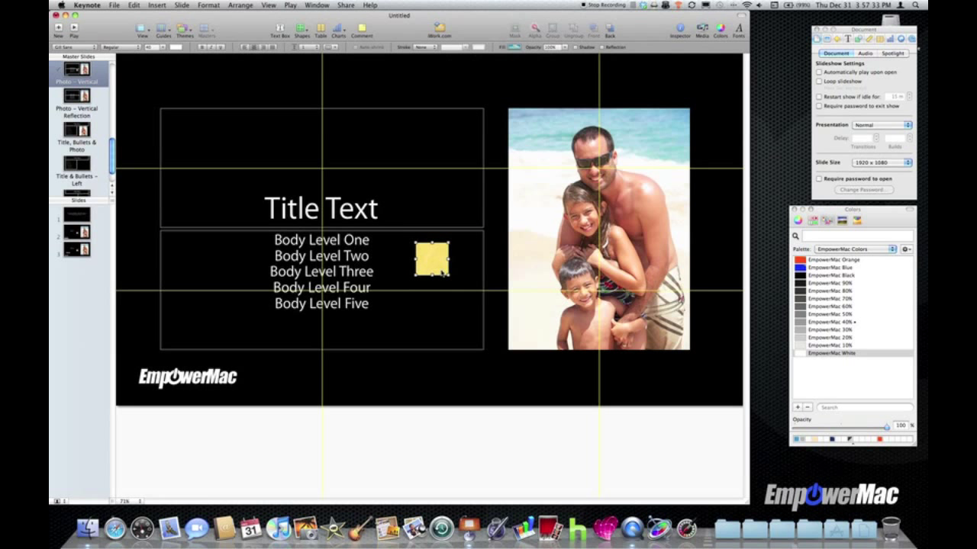
{"action": "left_click_drag", "start_coordinate": [442, 271], "coordinate": [746, 375]}
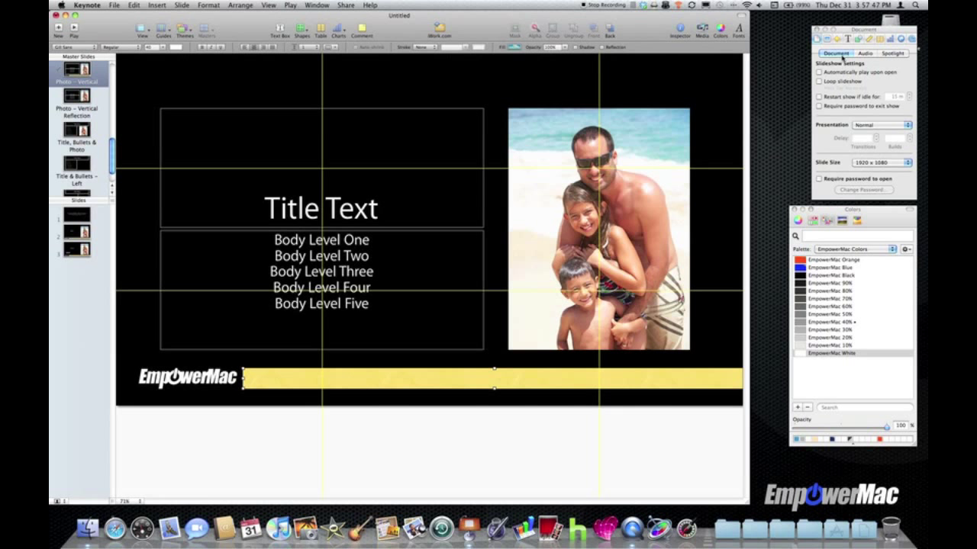
{"action": "left_click", "coordinate": [858, 38]}
{"action": "left_click", "coordinate": [861, 62]}
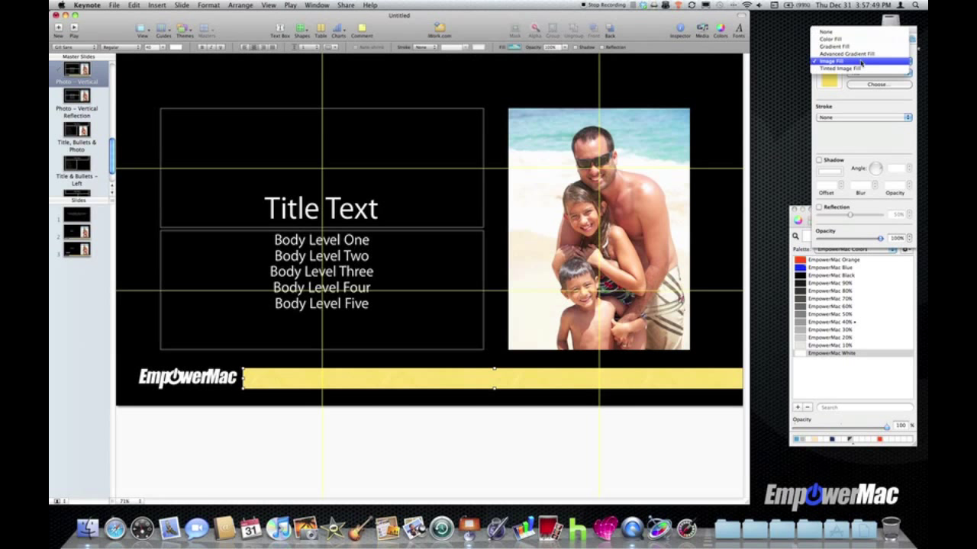
{"action": "left_click", "coordinate": [839, 46]}
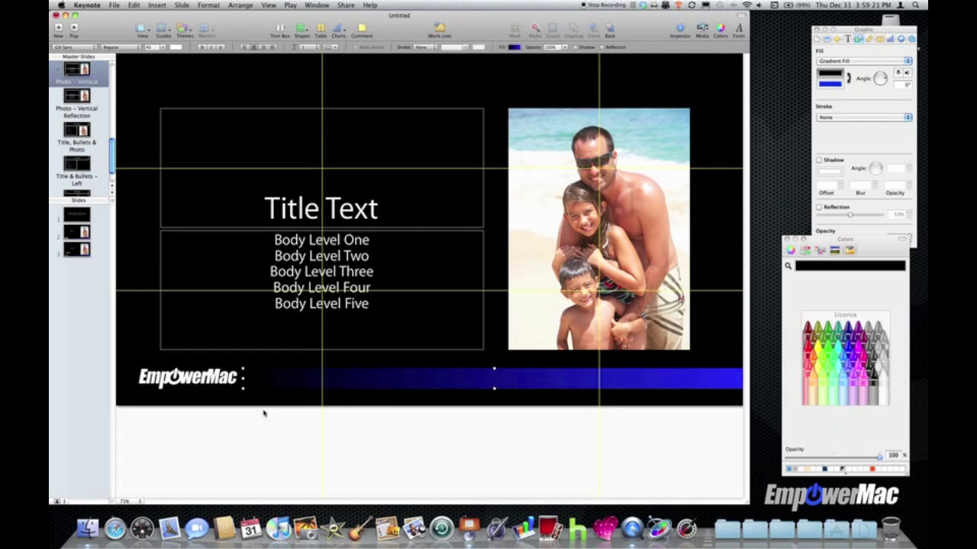
{"action": "left_click", "coordinate": [263, 413]}
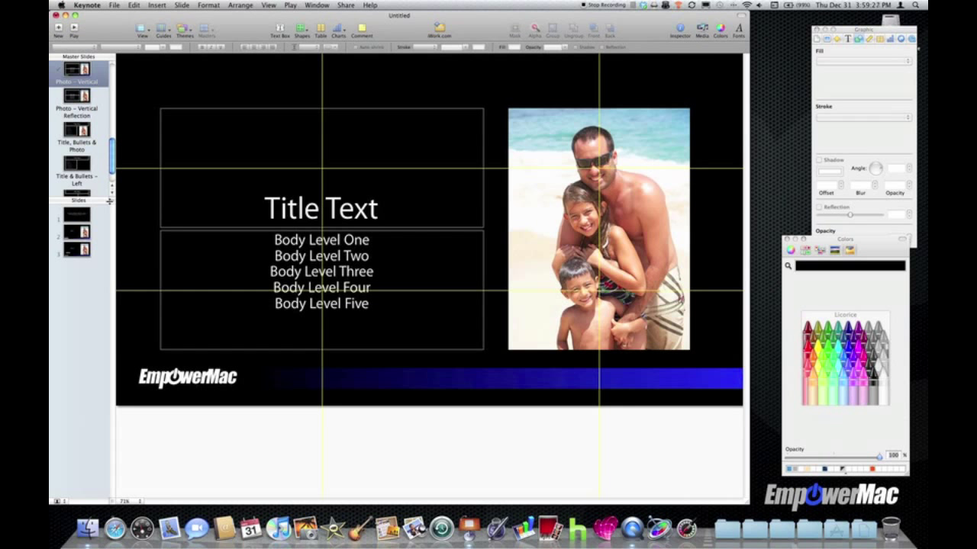
Shrink the master slides list, review the third slide's design, and add a fourth slide
{"action": "left_click_drag", "start_coordinate": [110, 201], "coordinate": [111, 61]}
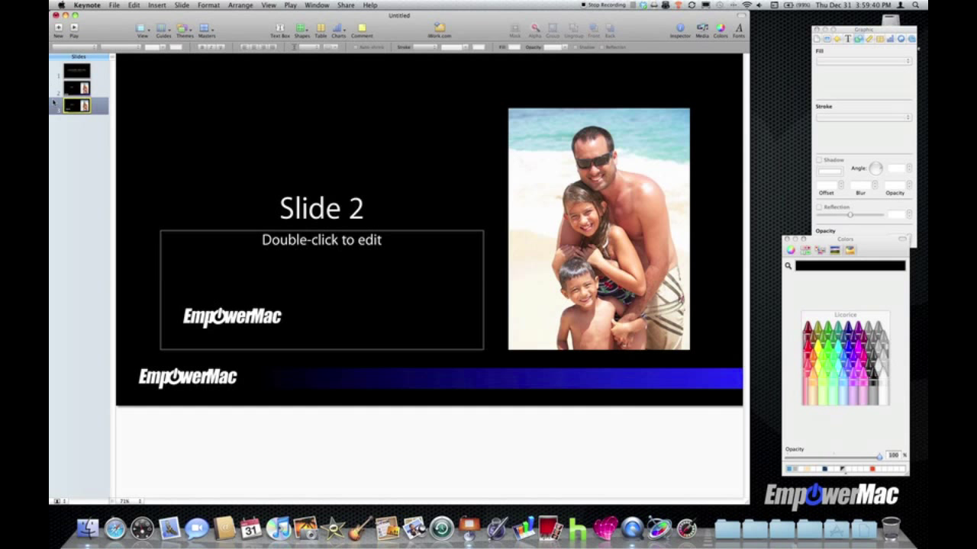
{"action": "left_click", "coordinate": [227, 385]}
{"action": "left_click_drag", "start_coordinate": [230, 368], "coordinate": [260, 388]}
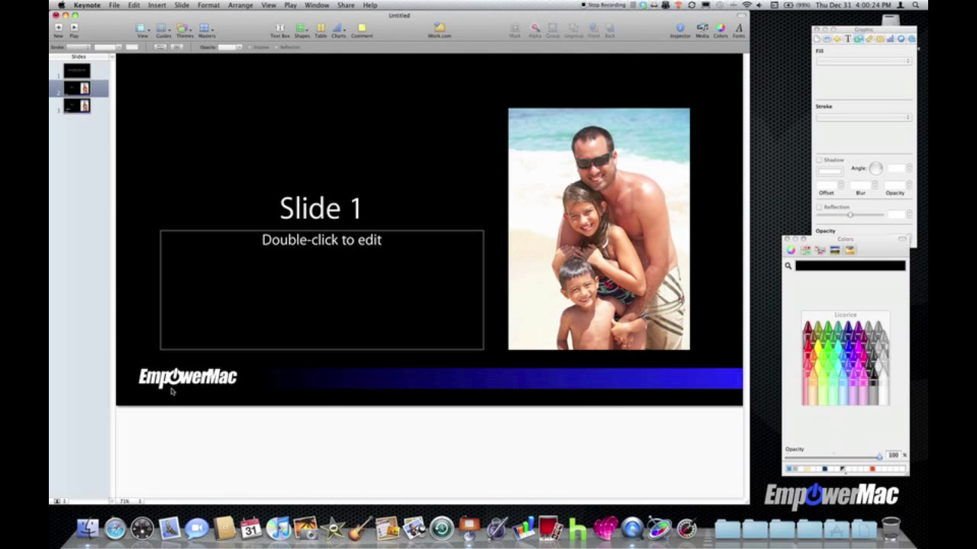
{"action": "left_click", "coordinate": [78, 109]}
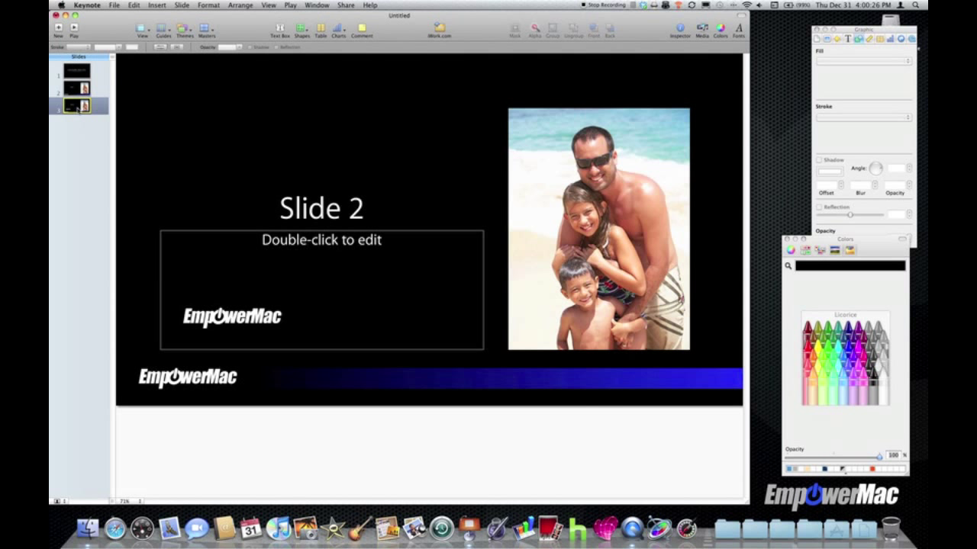
{"action": "left_click", "coordinate": [59, 29]}
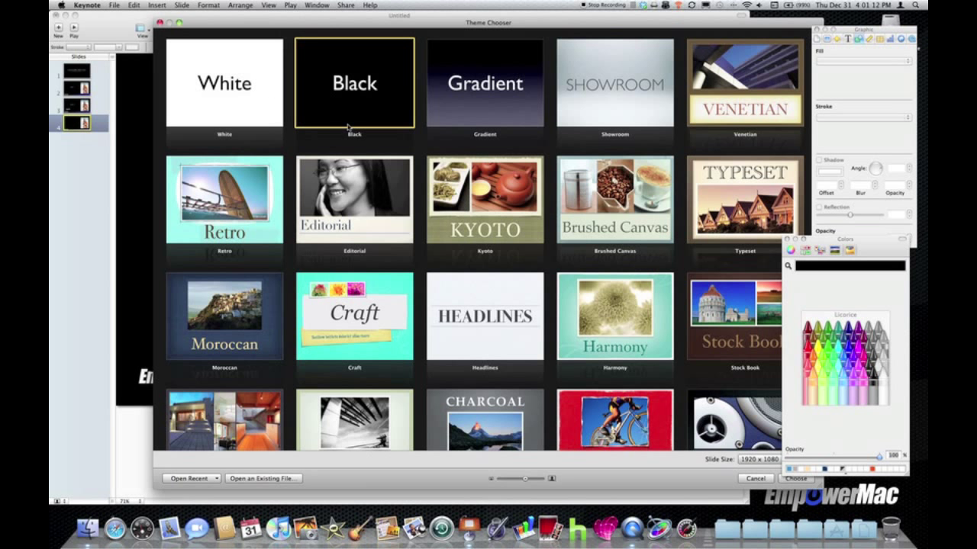
Dismiss the Theme Chooser to return to the fourth slide with the logo and blue stripe
{"action": "key", "text": "Escape"}
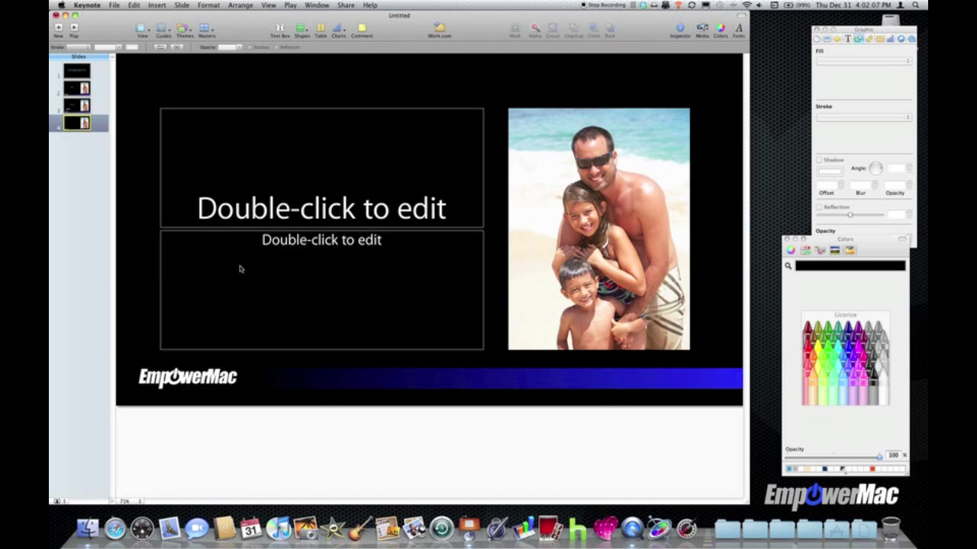
{"action": "left_click", "coordinate": [113, 6]}
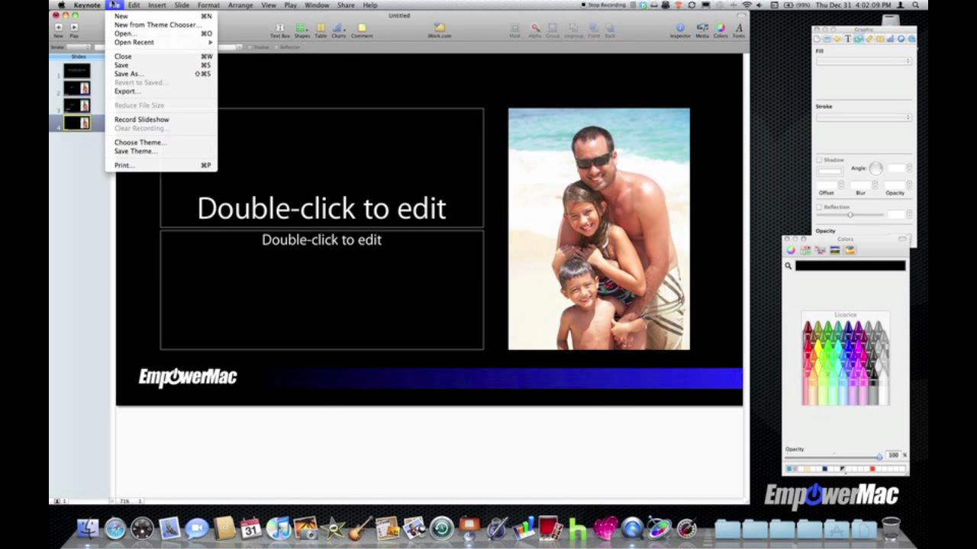
Save the design as a custom theme named 'Black with EmpowerMac'
{"action": "left_click", "coordinate": [138, 154]}
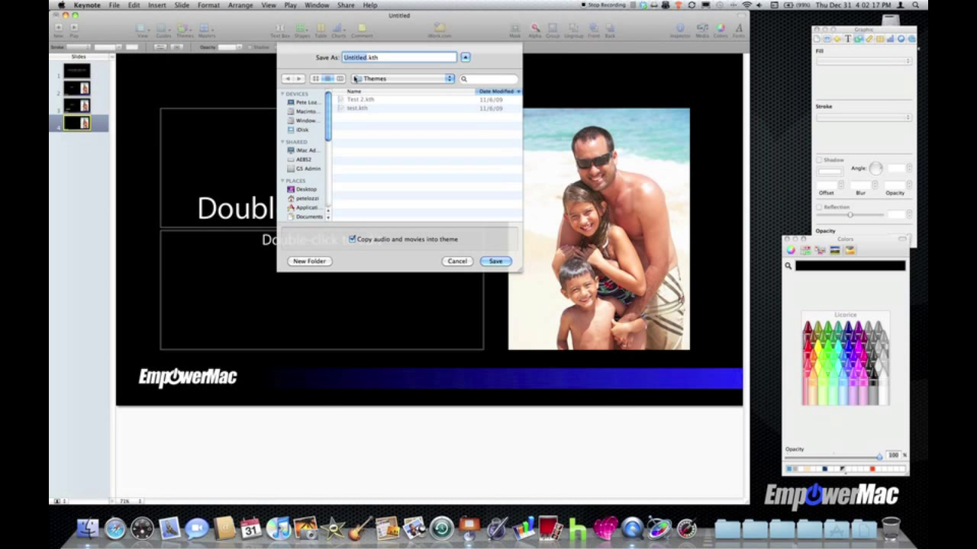
{"action": "type", "text": "Black wh"}
{"action": "type", "text": "th EmpowerMac"}
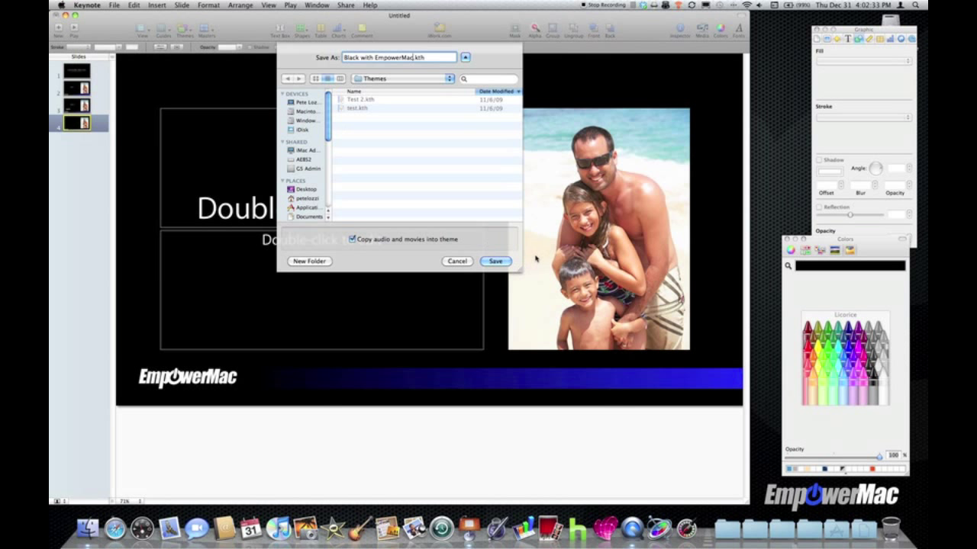
{"action": "left_click", "coordinate": [496, 261]}
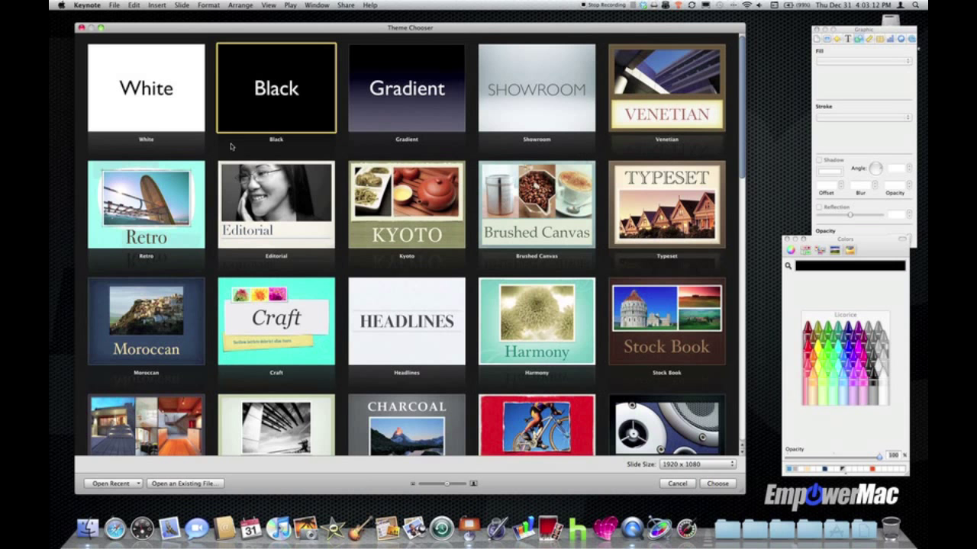
Scroll the Theme Chooser grid to the bottom to find the 'Black with EmpowerMac' theme
{"action": "left_click_drag", "start_coordinate": [744, 167], "coordinate": [749, 443]}
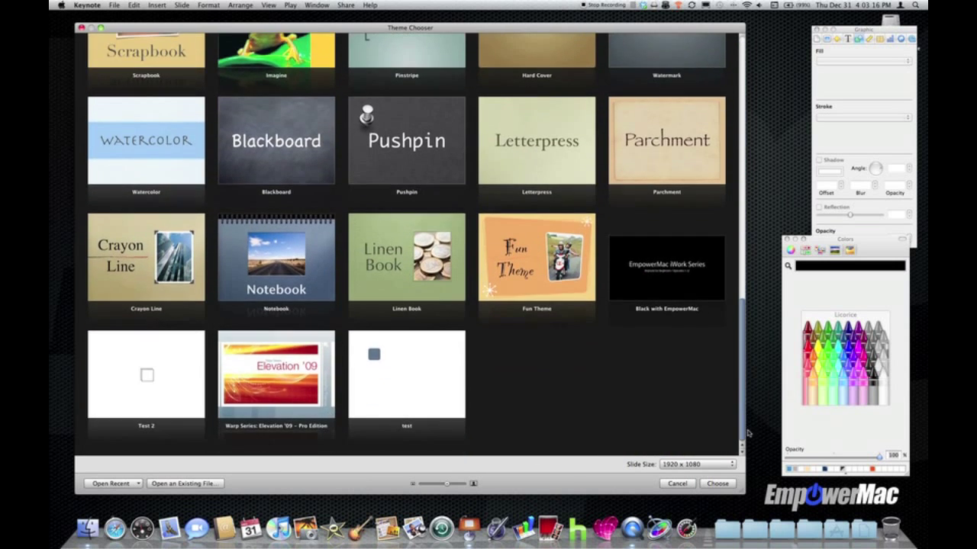